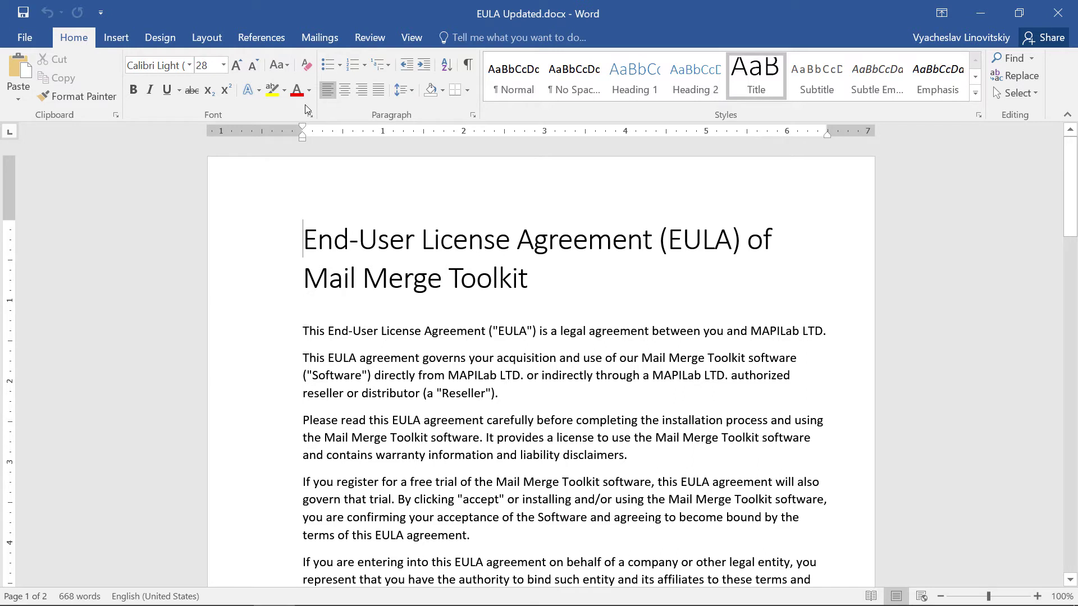
# - Use the existing list COMPANY_DATABASE_UPDATED.xlsx as the EULA's mail merge recipients
pyautogui.click(321, 37)
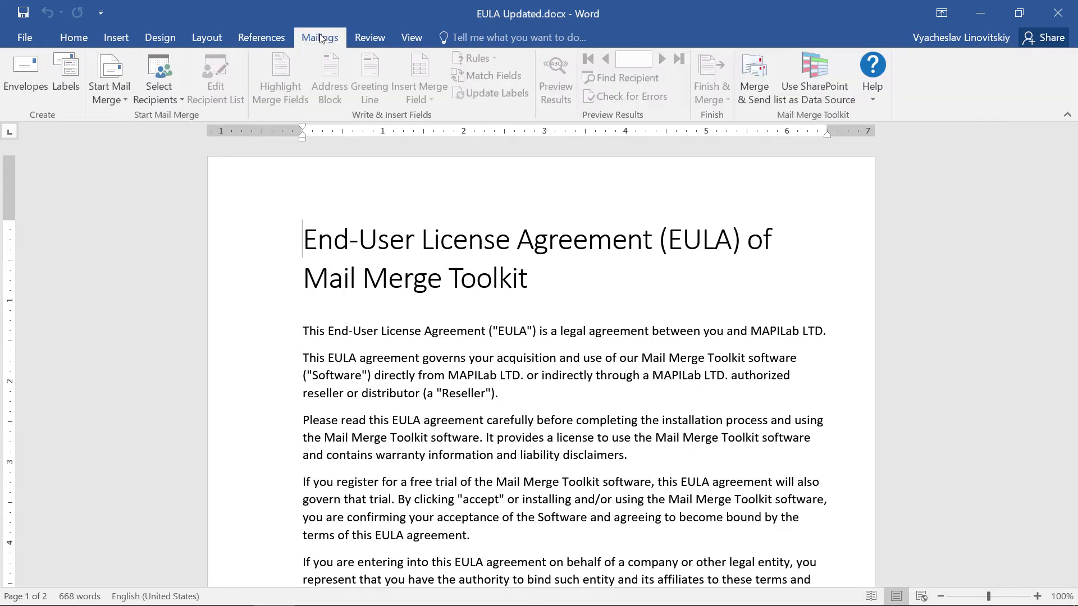
pyautogui.click(162, 70)
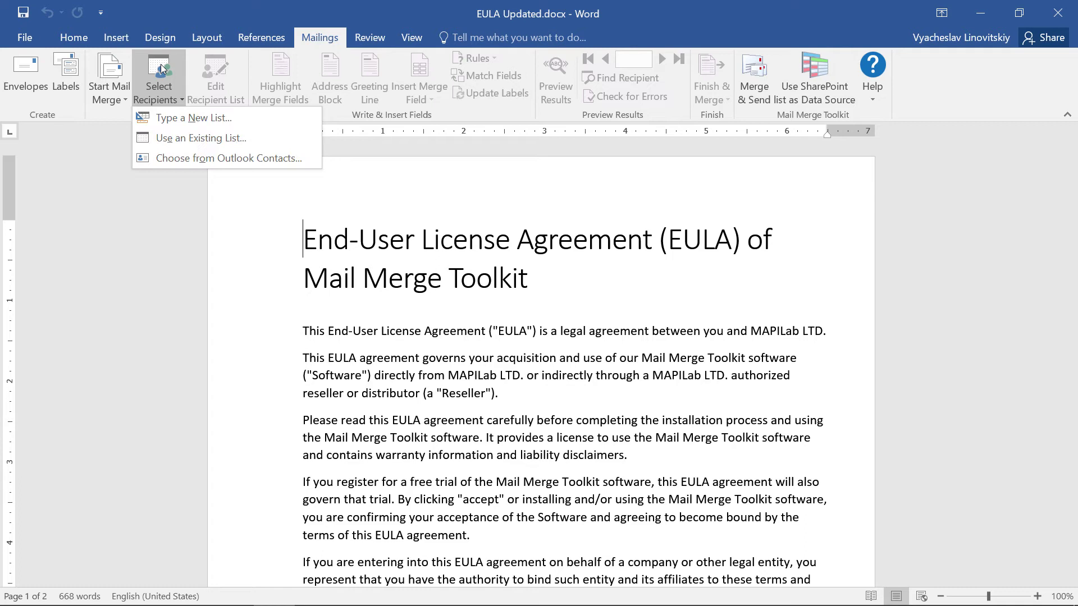
pyautogui.click(185, 137)
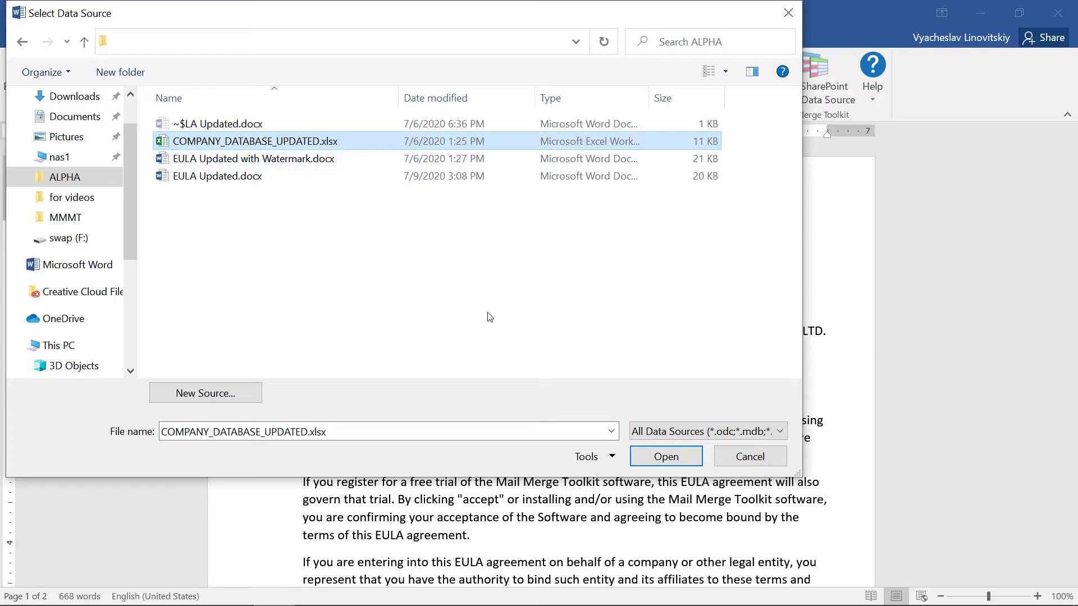
pyautogui.click(665, 457)
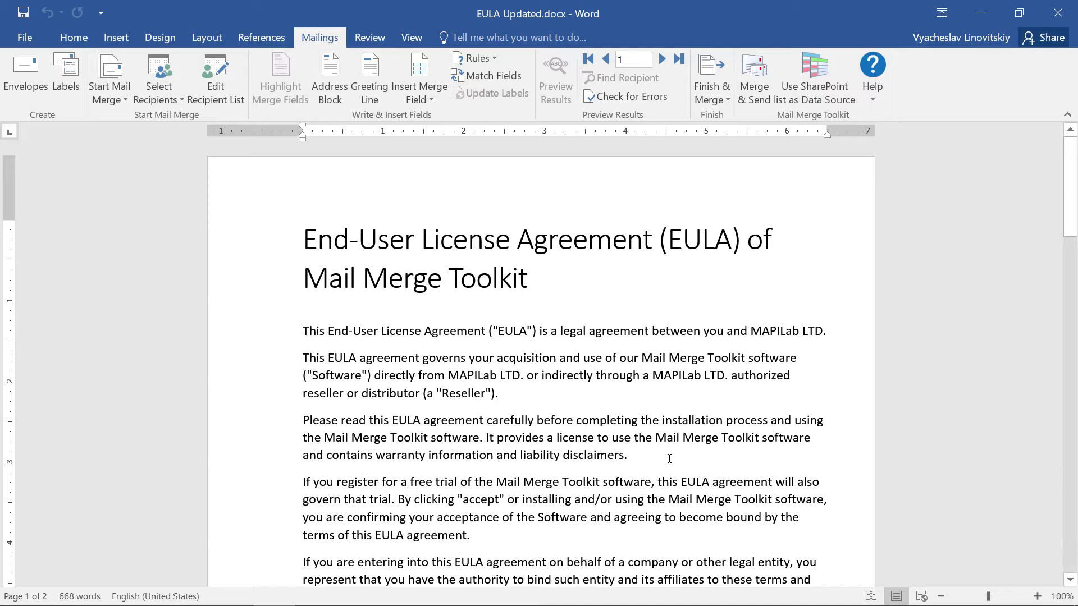
# - Edit the page header and draw a large text box across the upper page
pyautogui.click(115, 39)
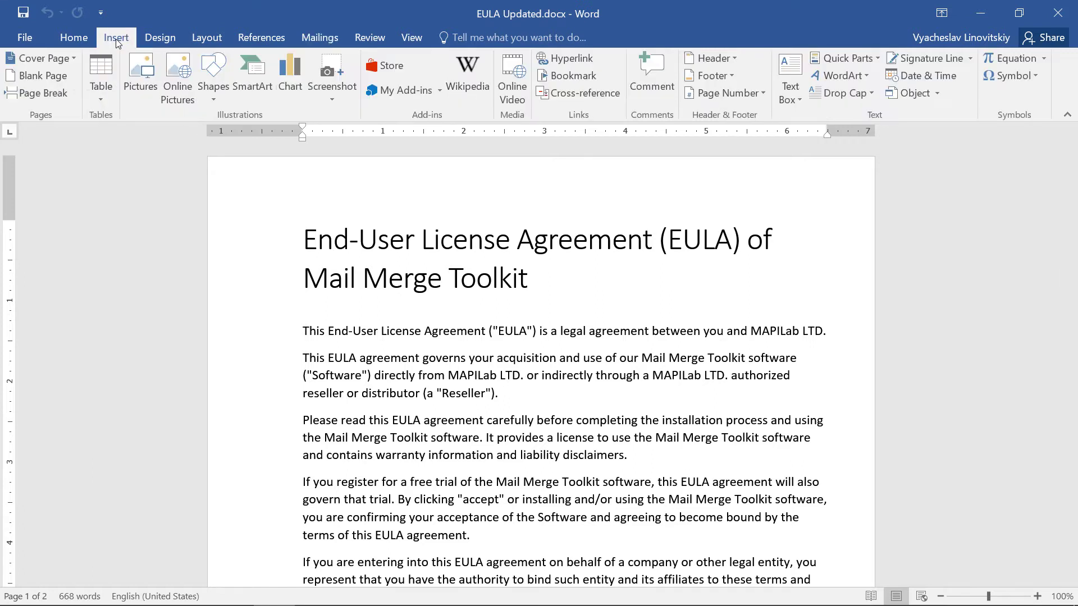
pyautogui.click(712, 58)
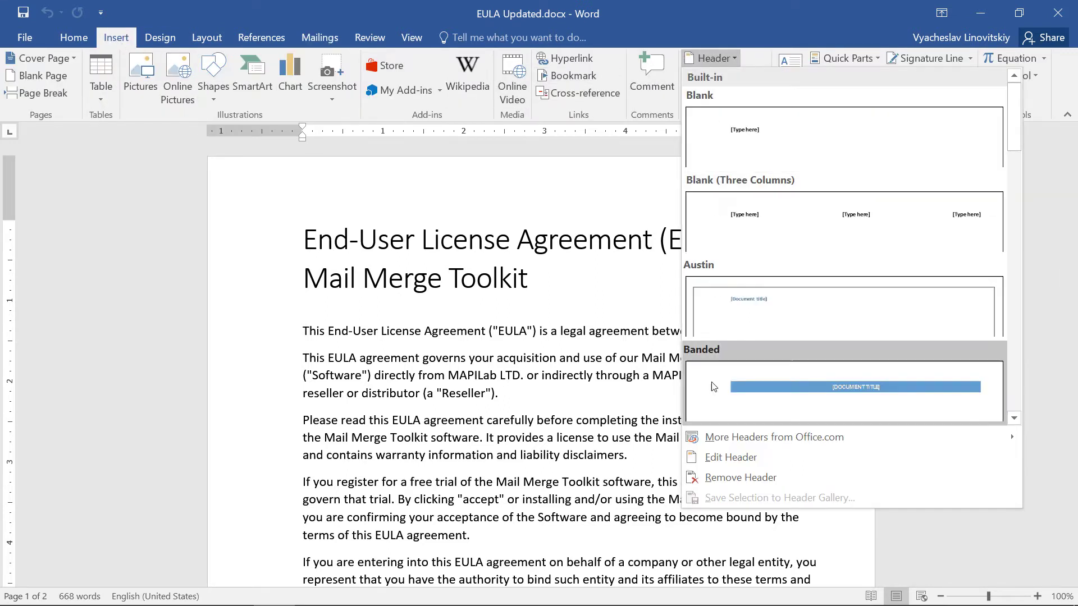
pyautogui.click(712, 459)
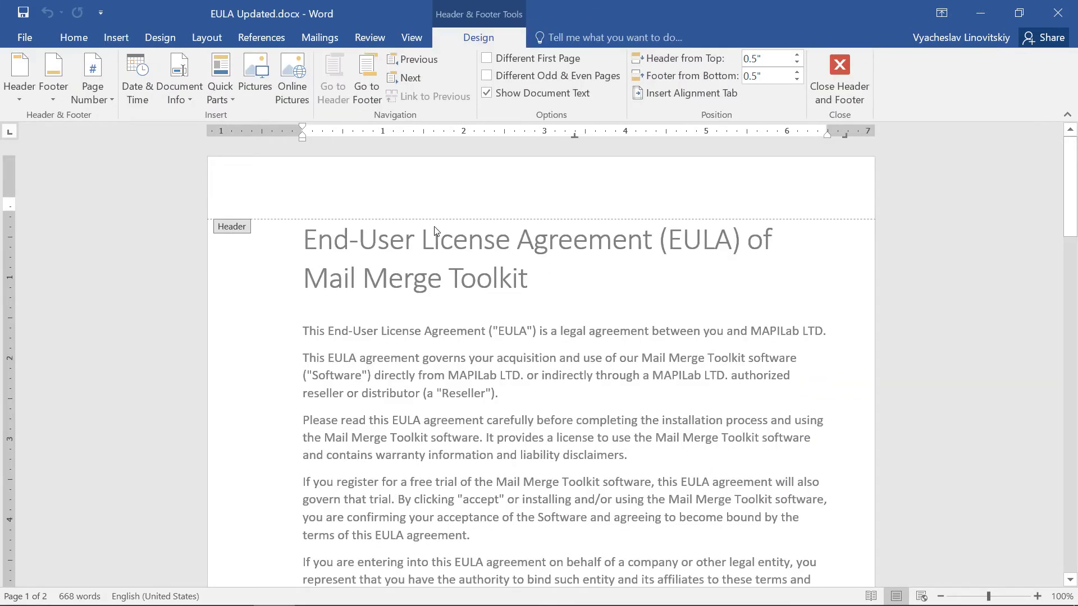
pyautogui.click(116, 38)
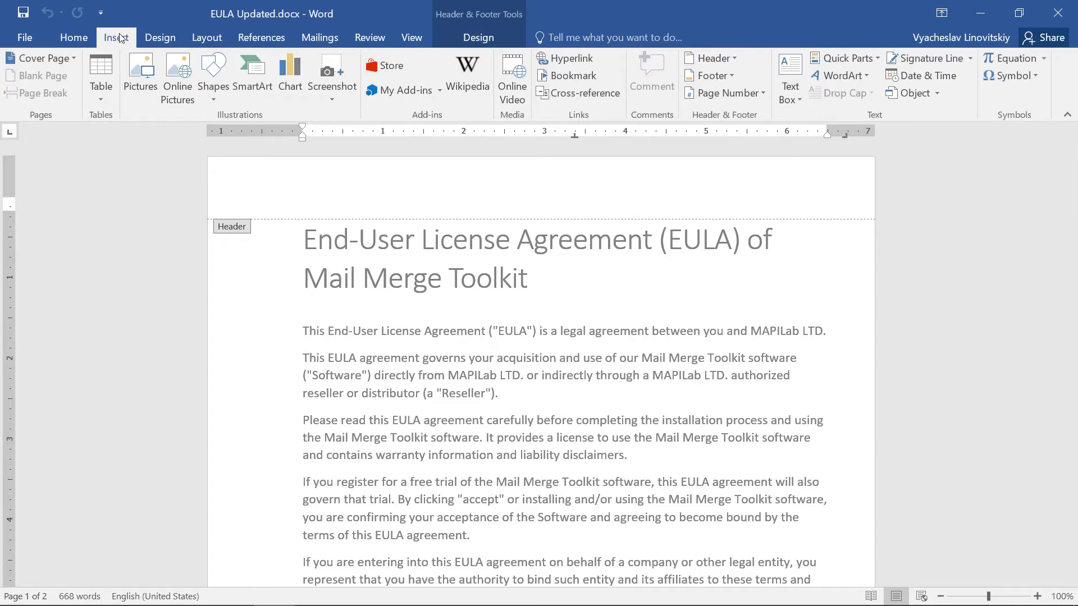
pyautogui.click(790, 80)
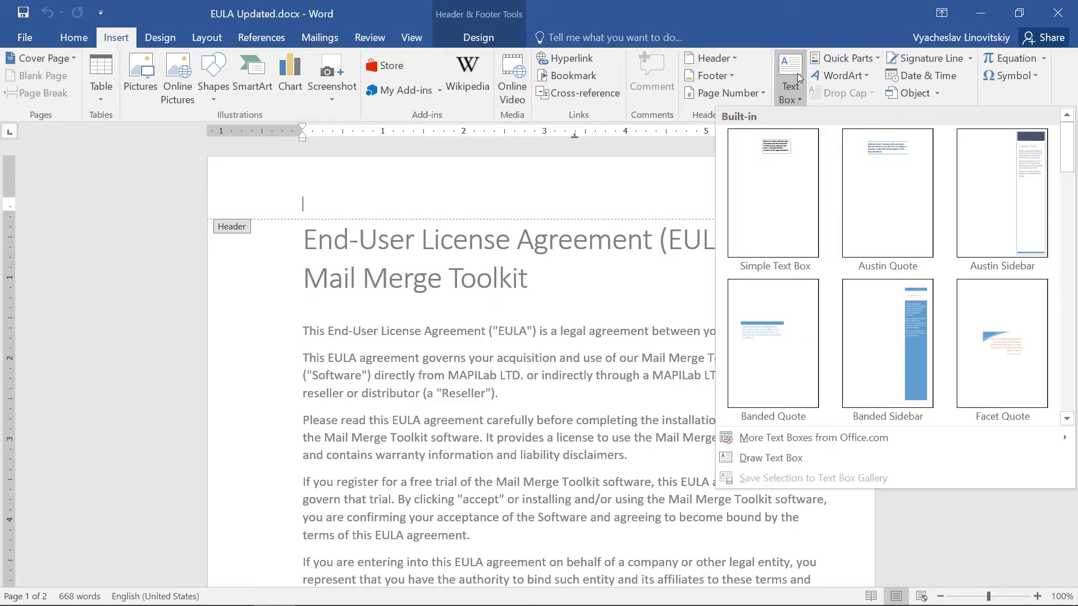
pyautogui.click(777, 459)
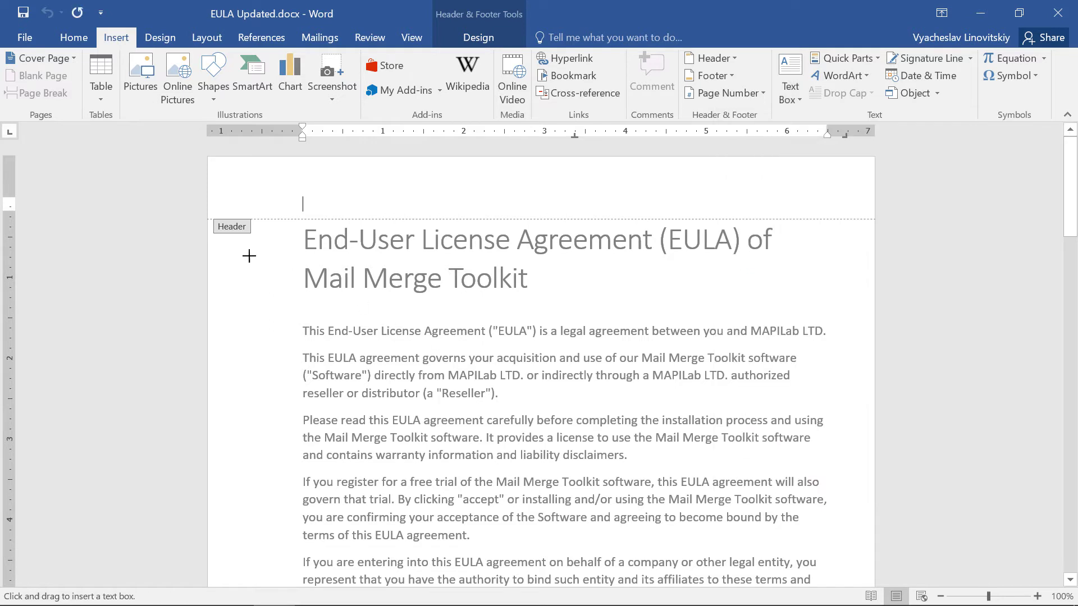
pyautogui.moveTo(211, 243)
pyautogui.mouseDown()
pyautogui.moveTo(428, 380)
pyautogui.moveTo(870, 539)
pyautogui.mouseUp()
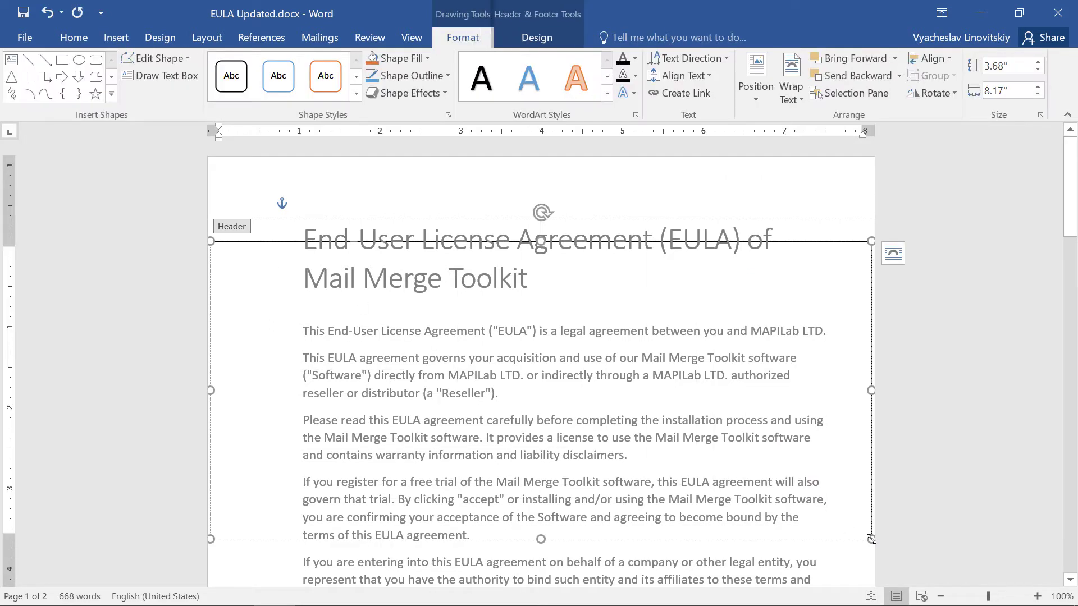
pyautogui.write('CONF')
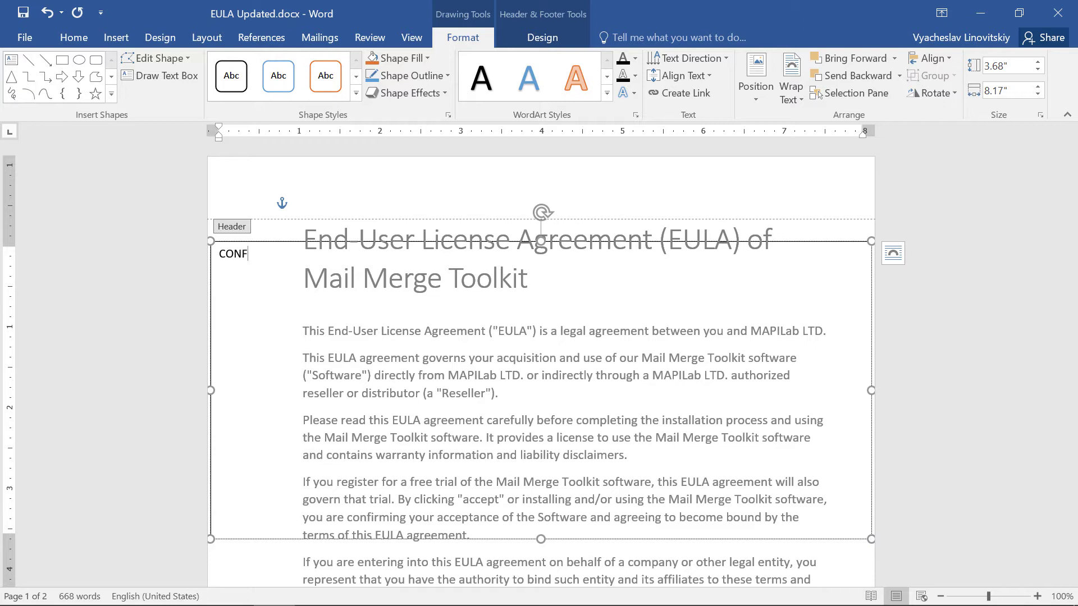
pyautogui.write('IDENTIAL')
# - Fill the text box with CONFIDENTIAL FOR «Company_Name» ONLY and select all of it
pyautogui.press('Return')
pyautogui.write('FOR')
pyautogui.click(320, 37)
pyautogui.click(421, 97)
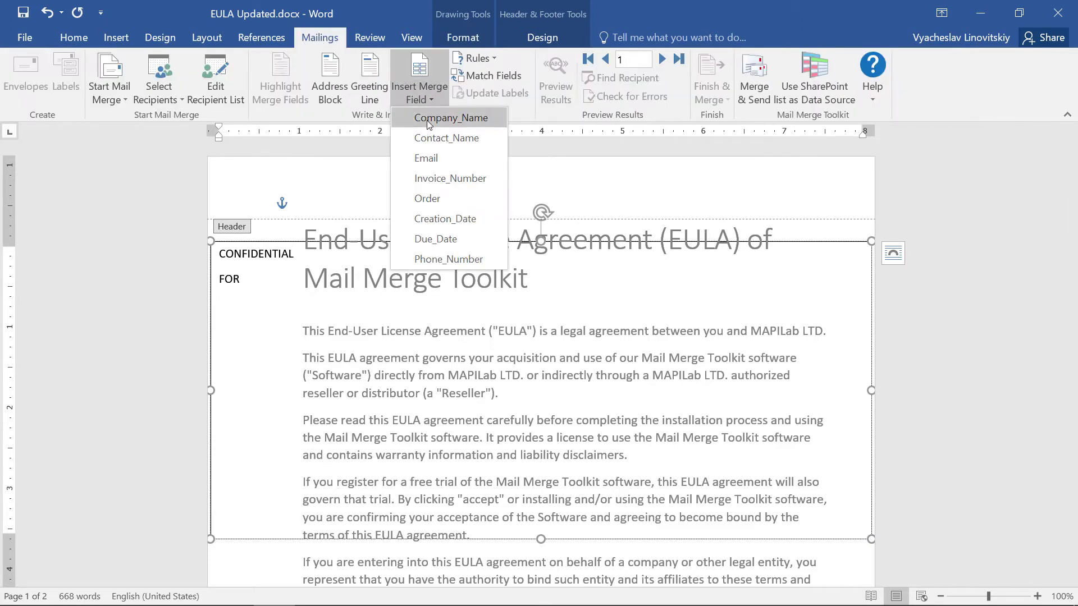
pyautogui.click(446, 121)
pyautogui.write('NLY')
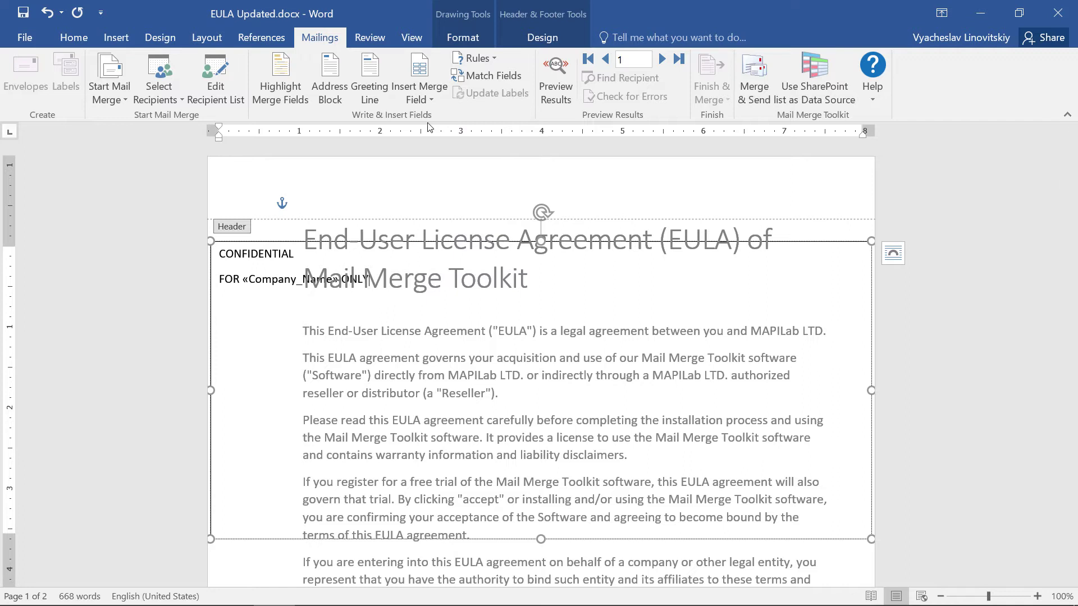
pyautogui.hotkey('ctrl', 'a')
# - Format the watermark text at size 36, centred and light grey, with CONFIDENTIAL at 72
pyautogui.click(73, 37)
pyautogui.click(224, 65)
pyautogui.click(207, 253)
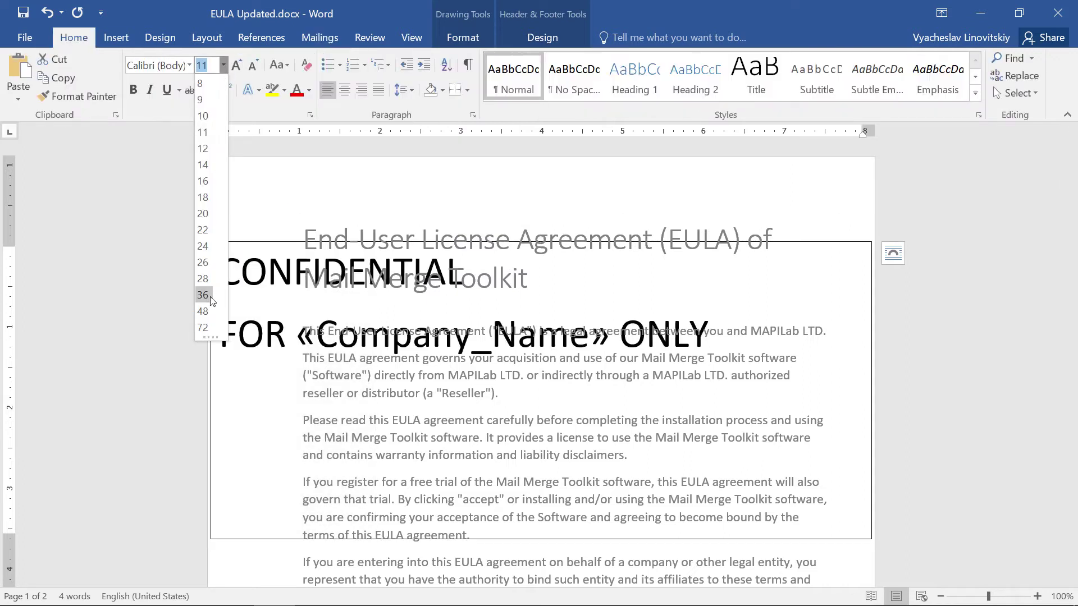
pyautogui.click(345, 90)
pyautogui.click(312, 91)
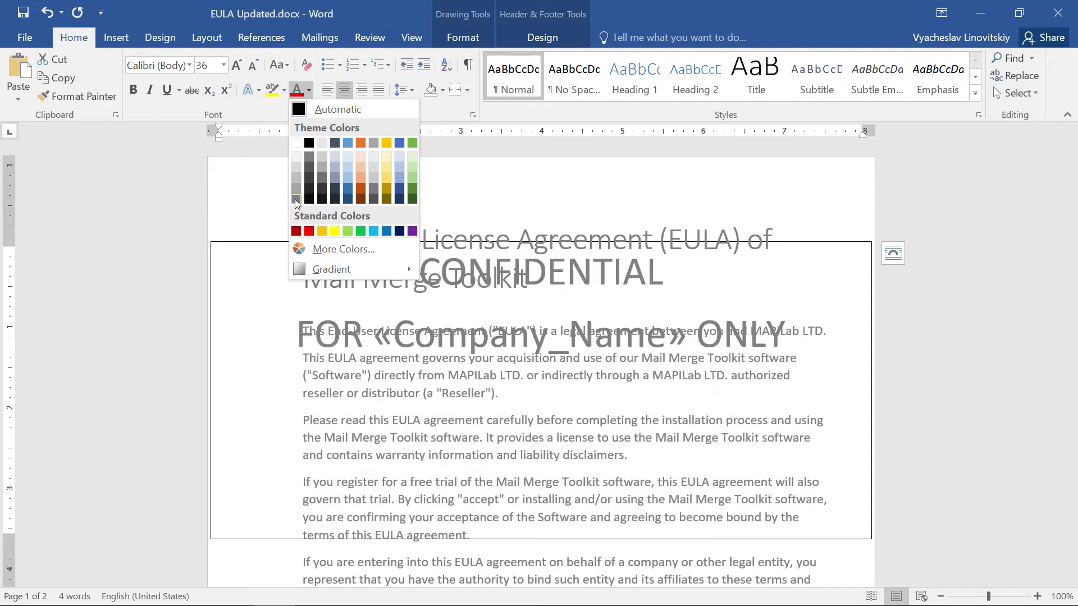
pyautogui.click(308, 182)
pyautogui.click(221, 65)
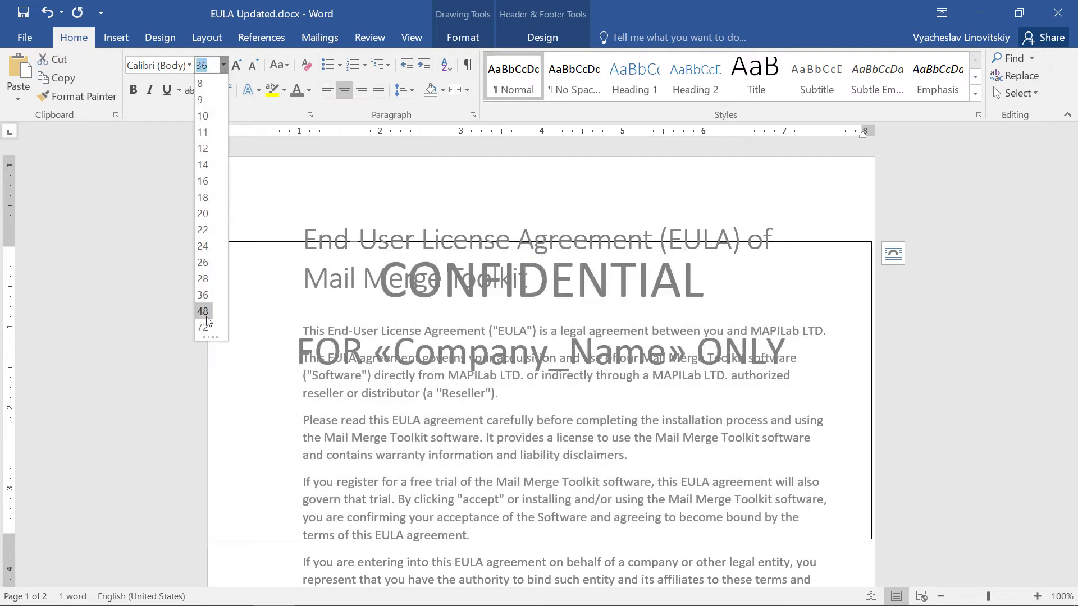
pyautogui.click(205, 277)
# - Remove the text box's outline and rotate the watermark diagonally across the page
pyautogui.click(793, 387)
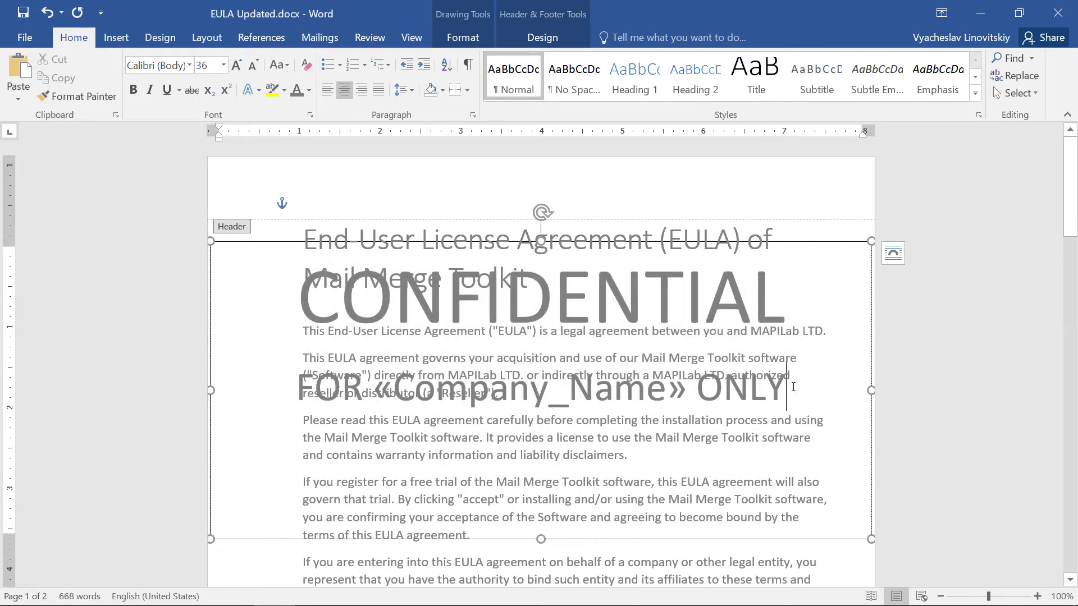
pyautogui.rightClick(811, 243)
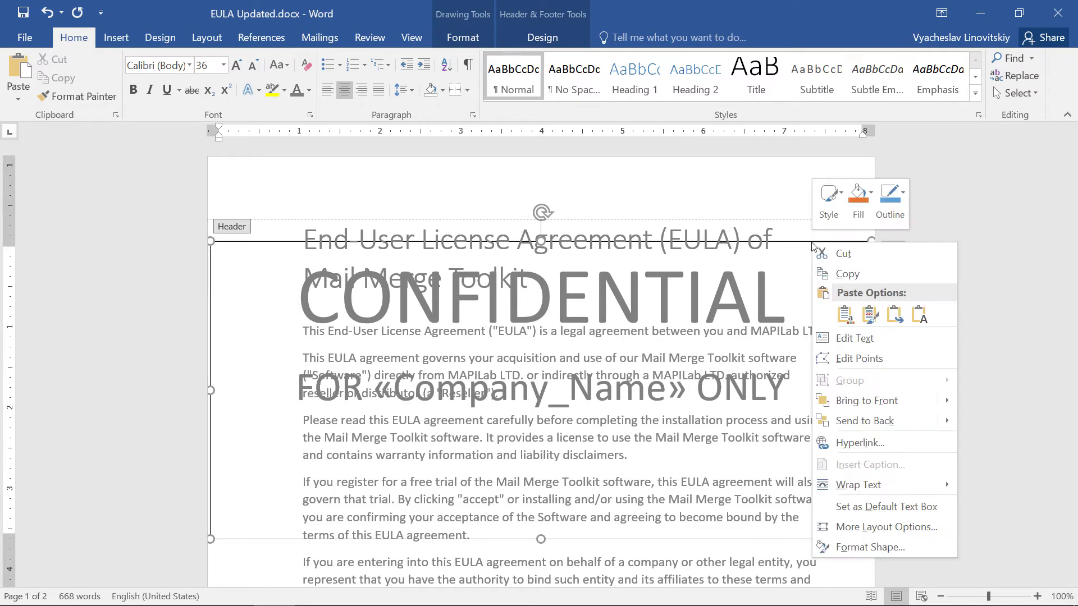
pyautogui.click(888, 209)
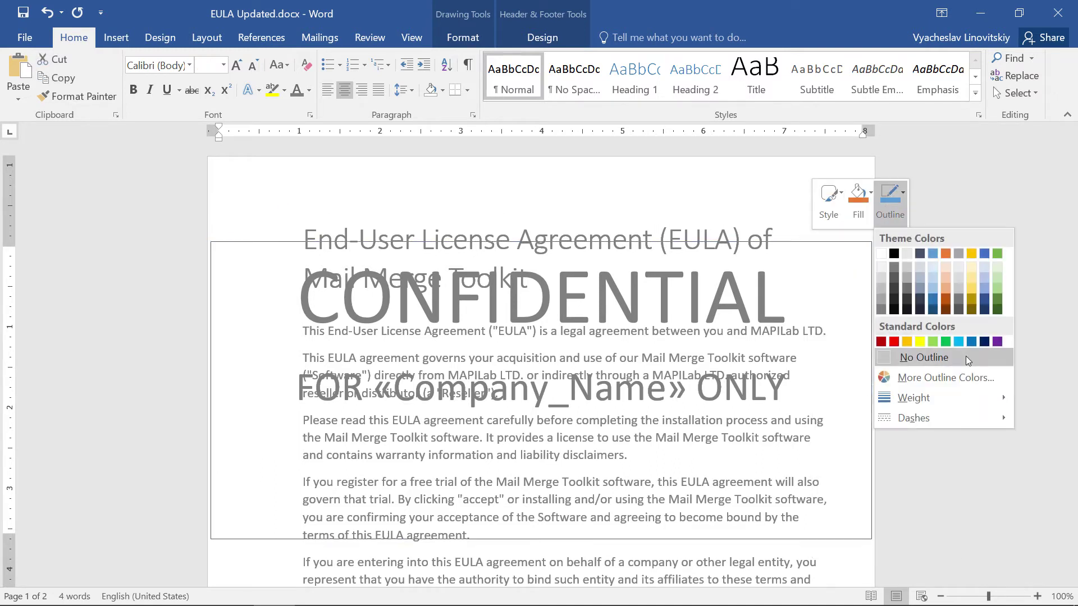
pyautogui.click(924, 357)
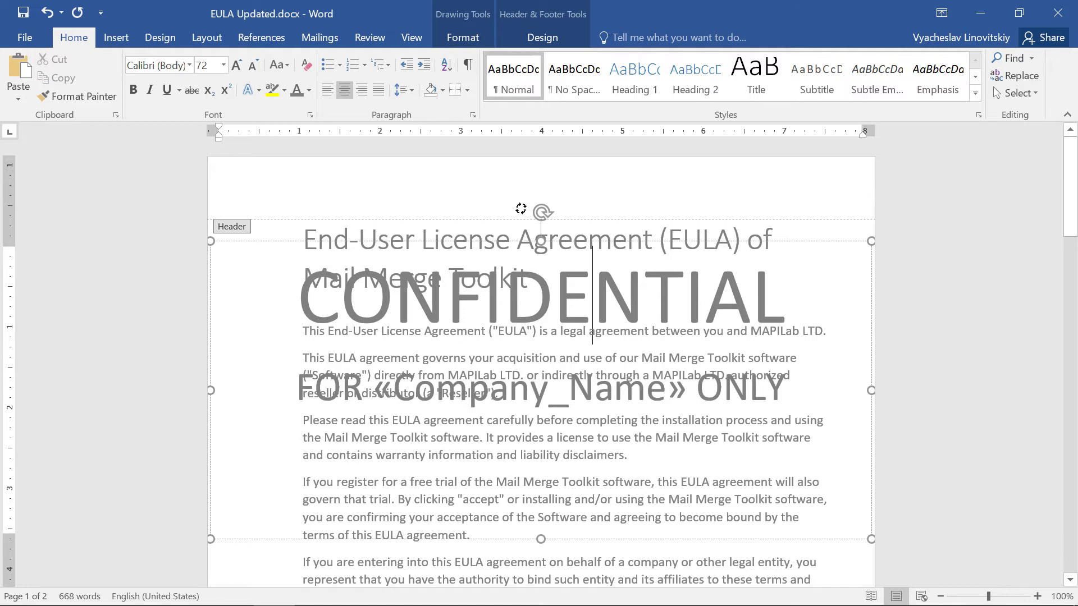
pyautogui.moveTo(543, 211)
pyautogui.mouseDown()
pyautogui.moveTo(424, 200)
pyautogui.moveTo(627, 403)
pyautogui.moveTo(602, 388)
pyautogui.mouseUp()
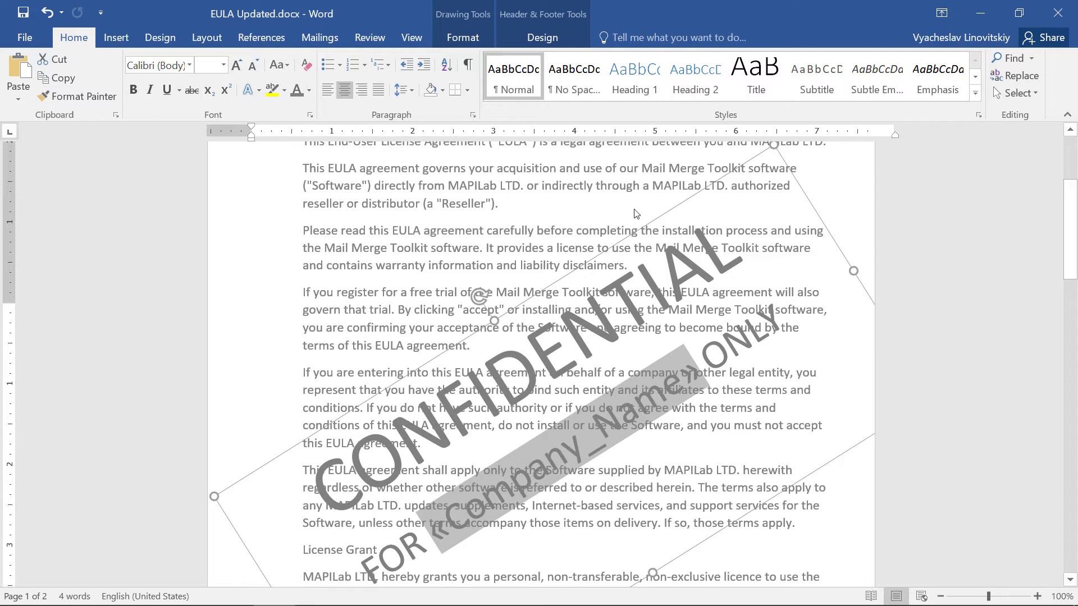
pyautogui.click(542, 38)
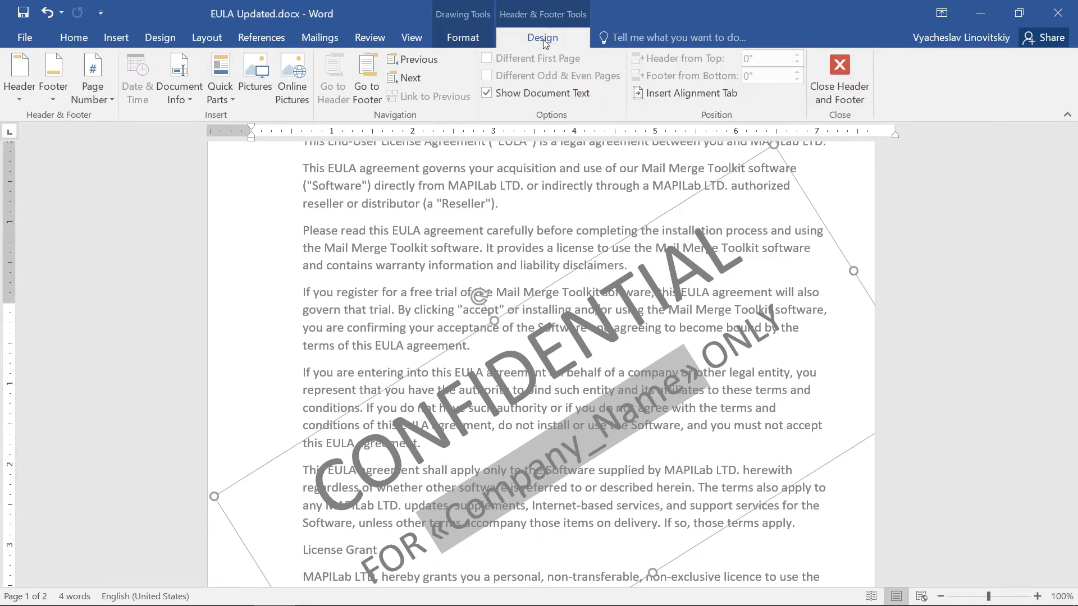
# - Close the header and show the pages side by side with Multiple Pages
pyautogui.click(839, 80)
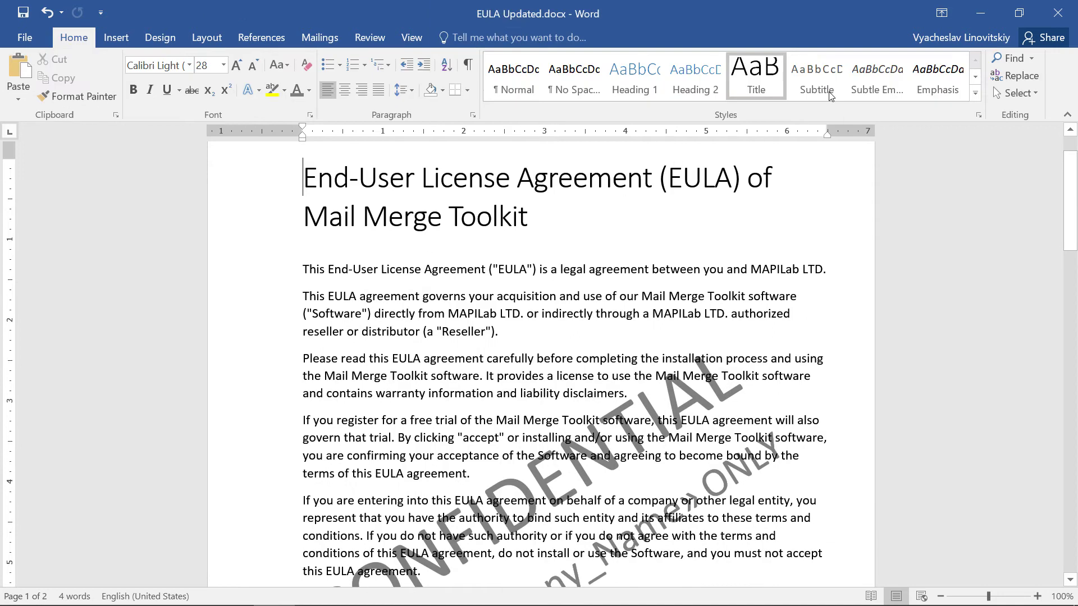
pyautogui.click(411, 37)
pyautogui.click(368, 78)
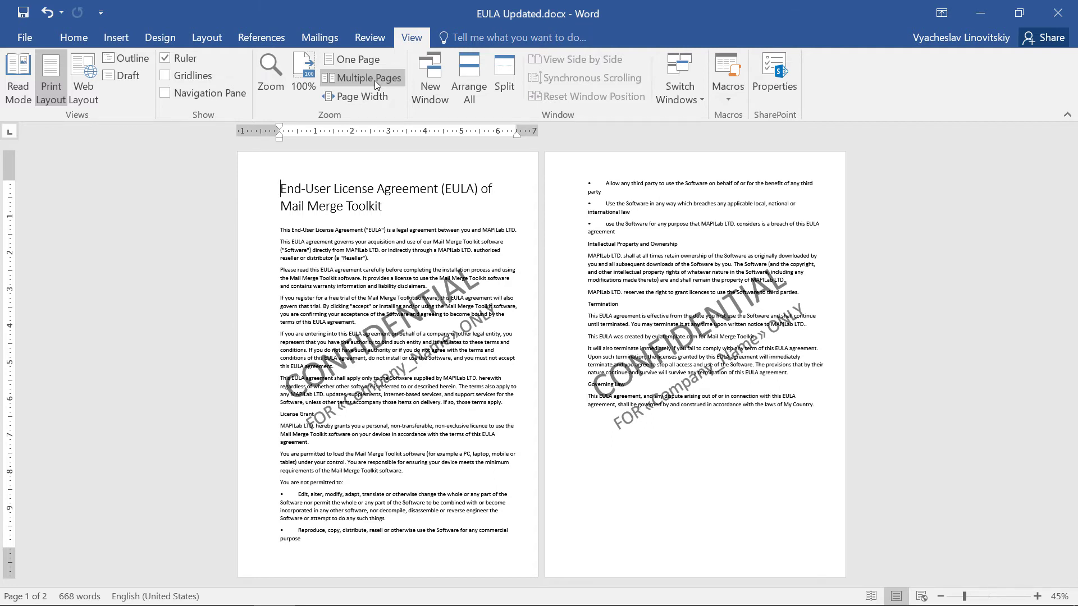
# - Preview the merged results and advance through three more recipient records
pyautogui.click(319, 37)
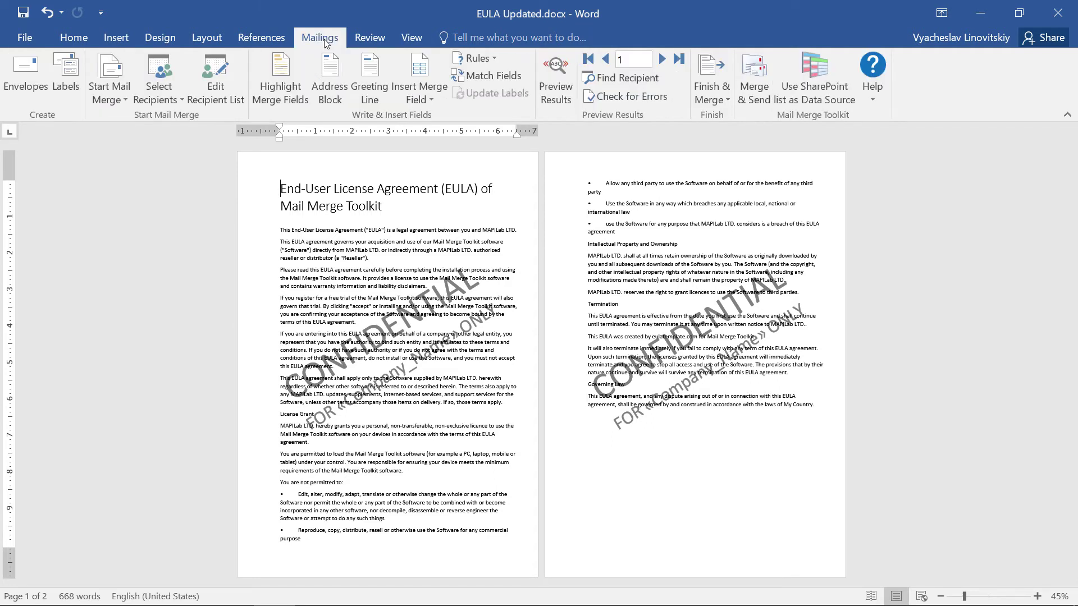
pyautogui.click(556, 81)
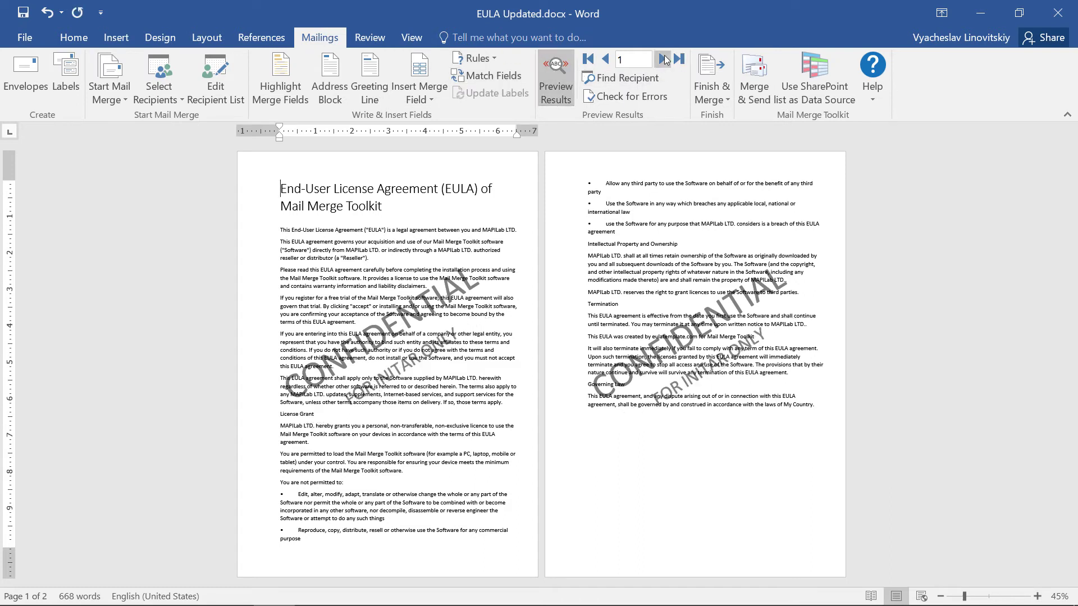
pyautogui.click(665, 56)
pyautogui.click(665, 56)
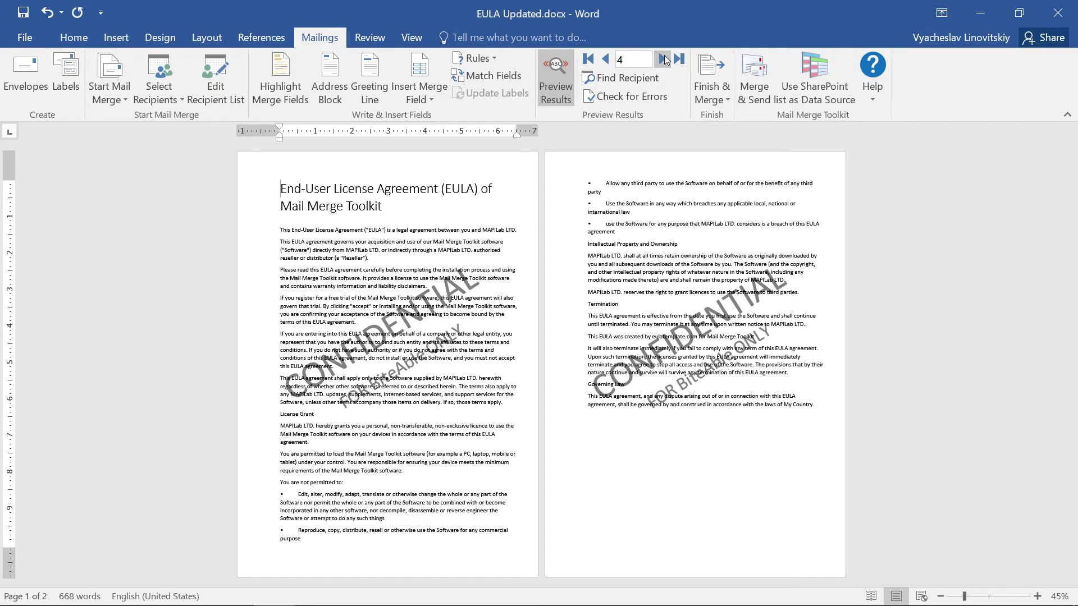
pyautogui.click(664, 57)
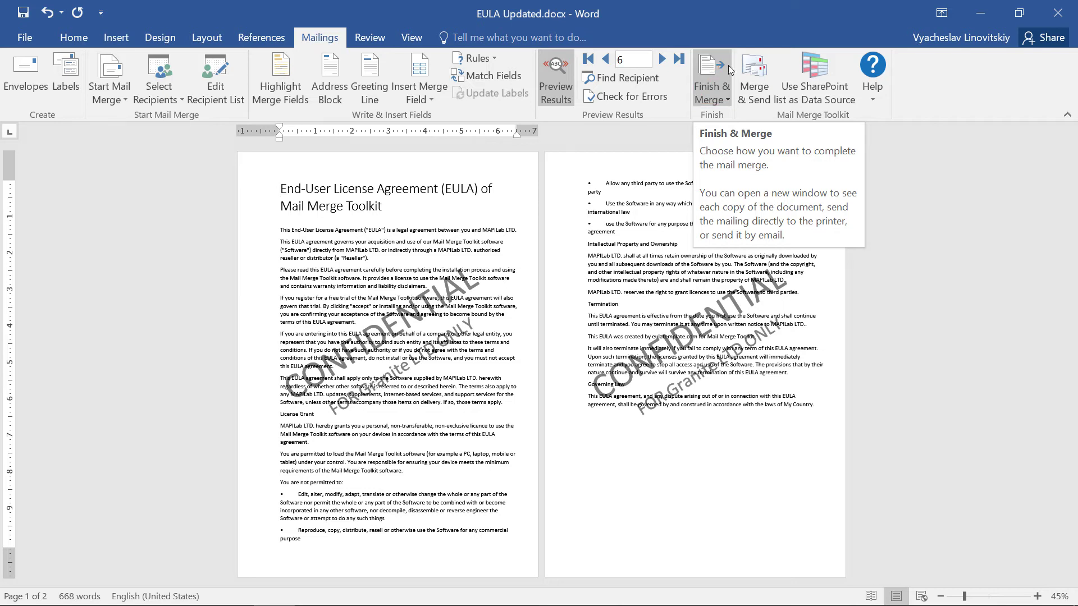
# - Start Merge & Send with Email kept as the recipient address field
pyautogui.click(755, 80)
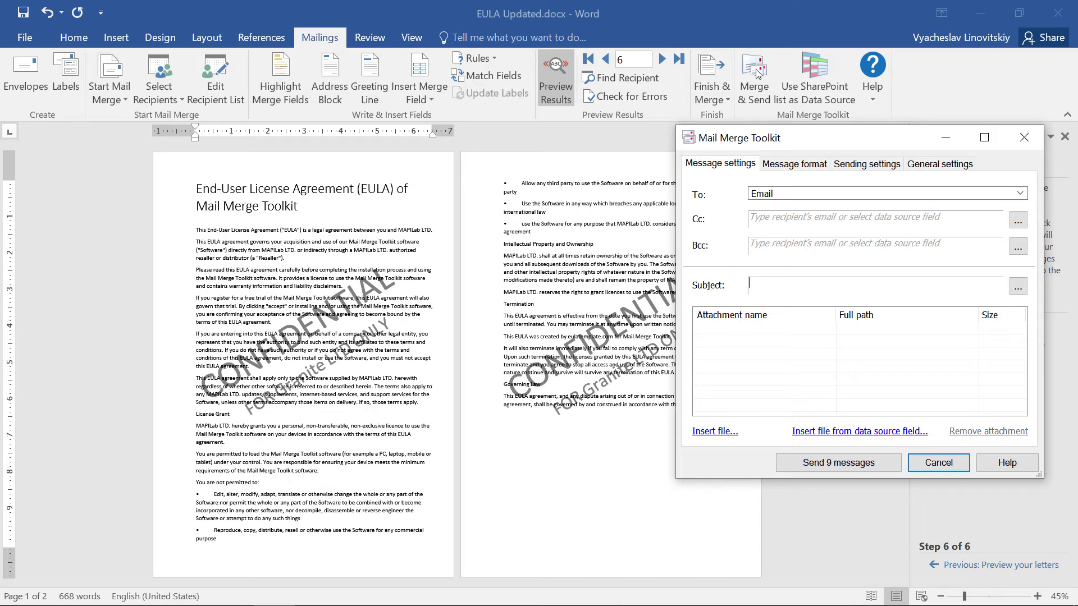
pyautogui.click(1019, 193)
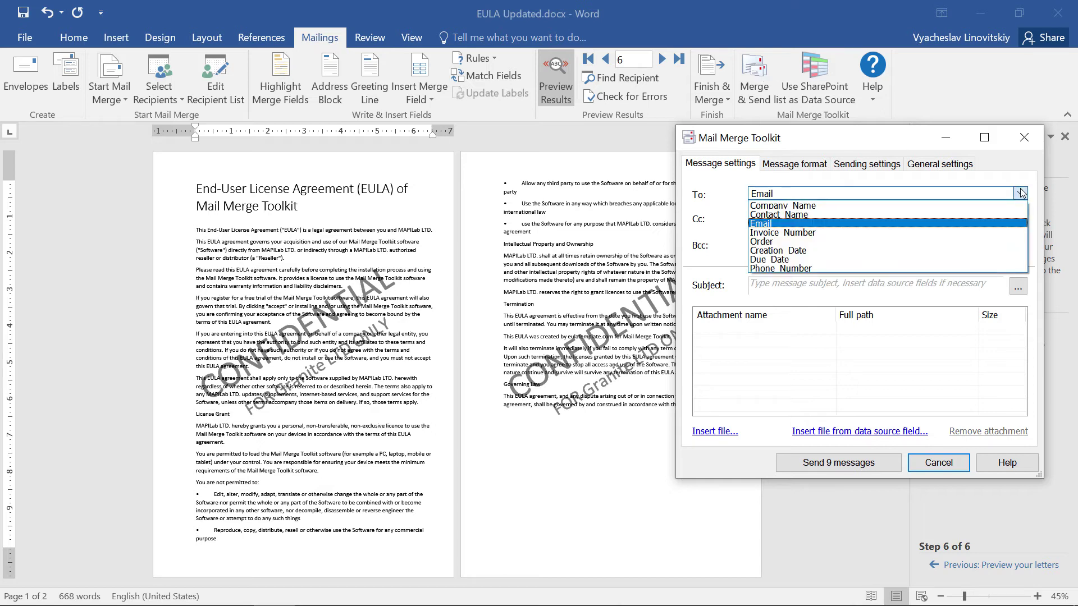
pyautogui.click(1019, 194)
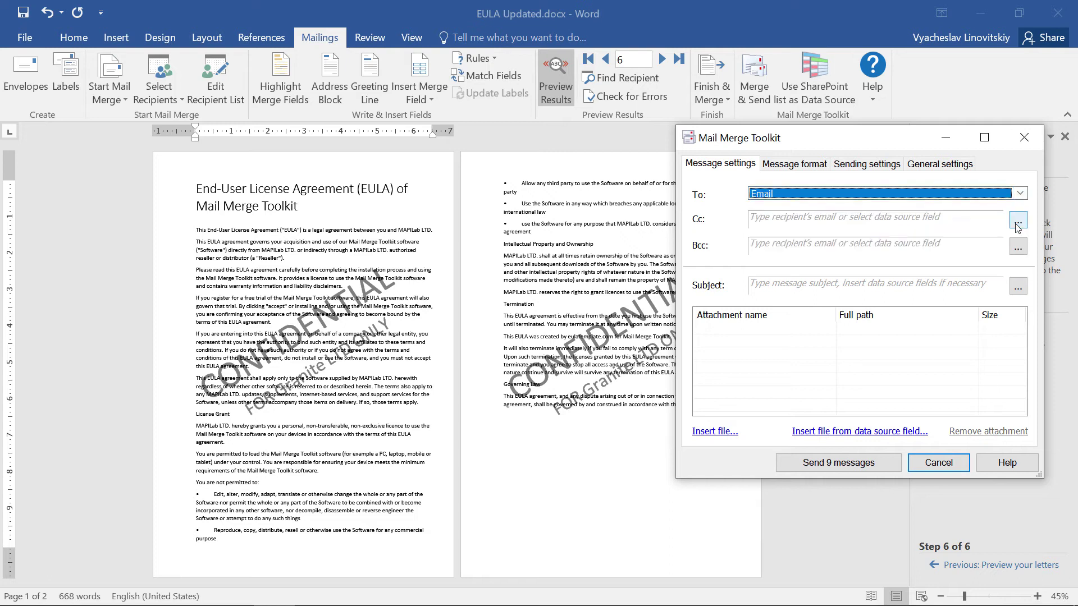
pyautogui.press('Tab')
pyautogui.press('Tab')
pyautogui.press('Tab')
pyautogui.write('EULA draft f')
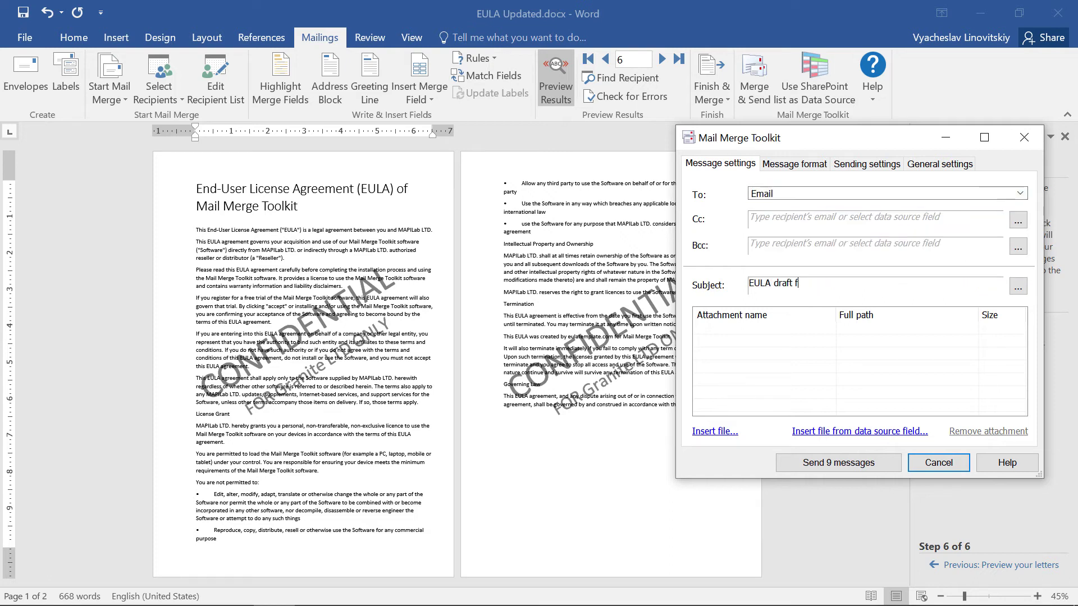
pyautogui.write('or your approval')
# - Set the subject to 'EULA draft for «Company_Name» approval'
pyautogui.click(1018, 287)
pyautogui.click(978, 286)
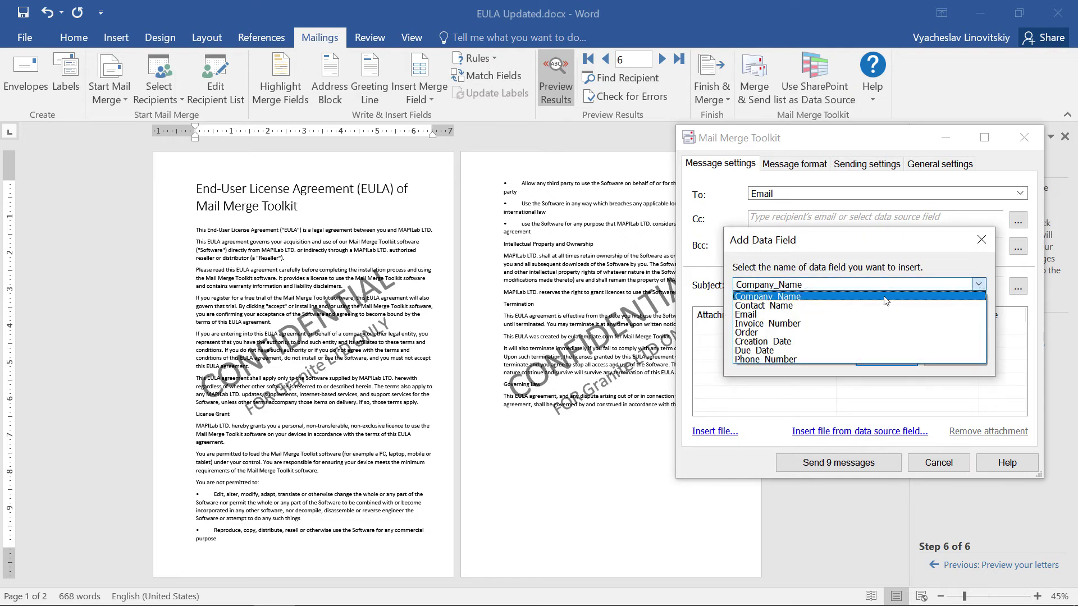
pyautogui.click(885, 300)
pyautogui.click(885, 359)
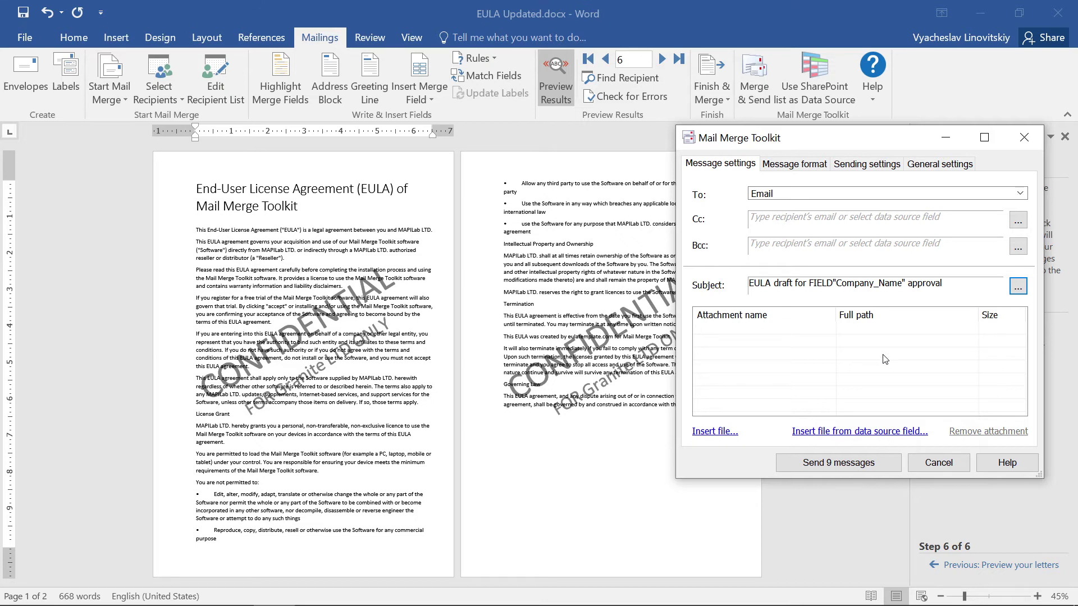
# - Set Send message as to 'PDF attachment (optimized for printing)' under Message format
pyautogui.click(800, 167)
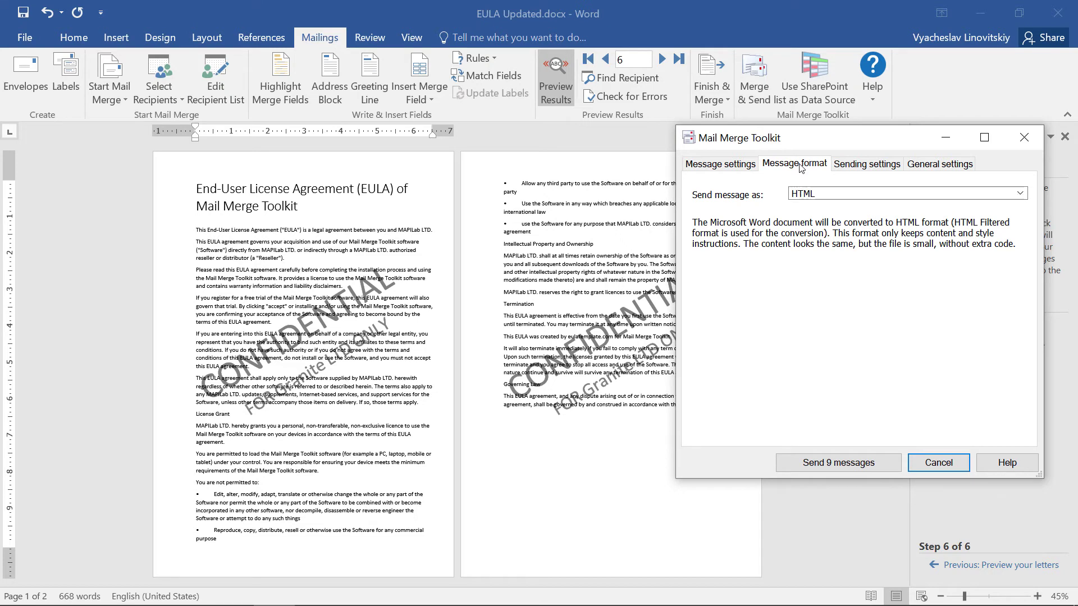
pyautogui.click(976, 198)
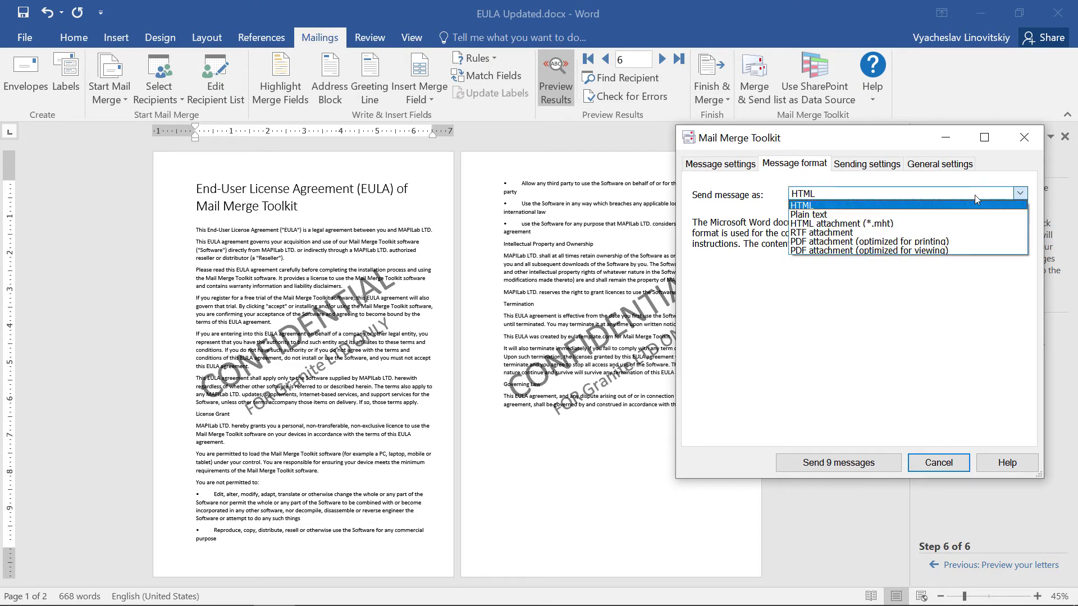
pyautogui.click(987, 243)
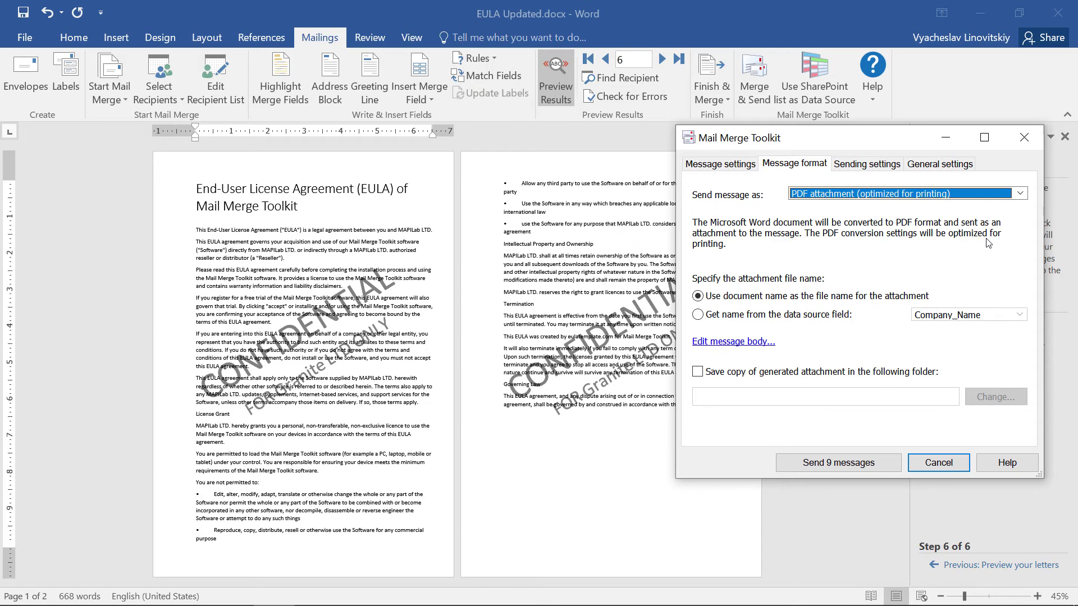
# - Write the body 'EULA draft for «Company_Name» approval', replacing 'your' with the merge field
pyautogui.click(756, 344)
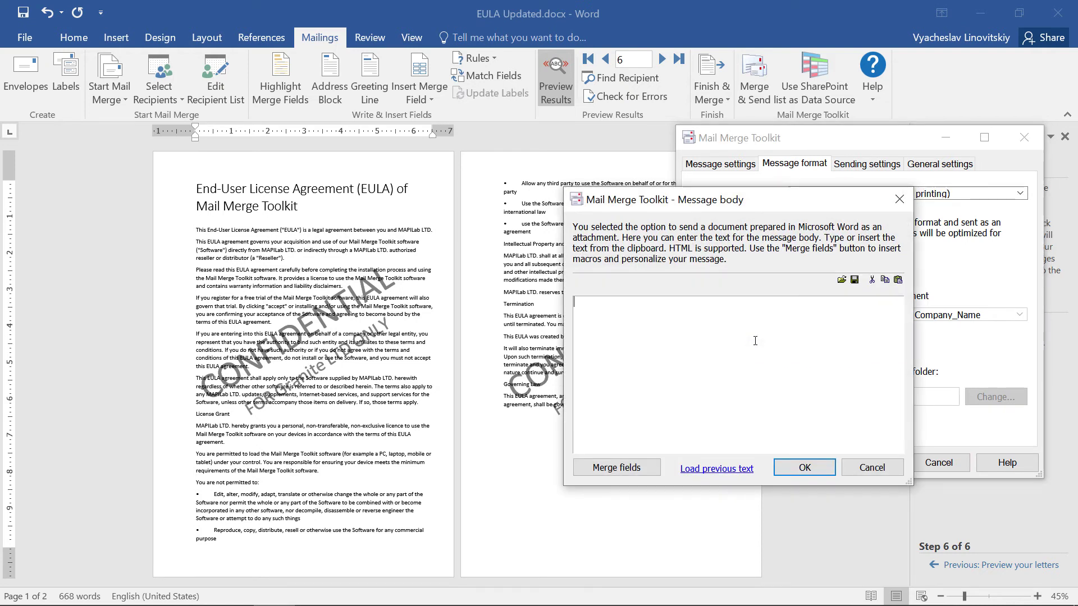
pyautogui.rightClick(755, 340)
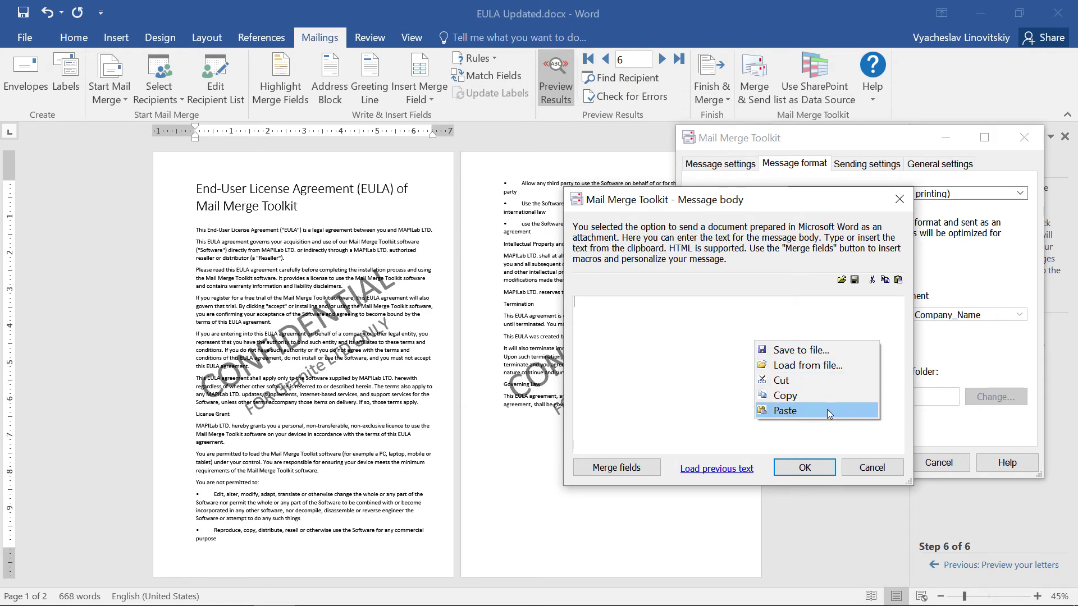
pyautogui.click(609, 341)
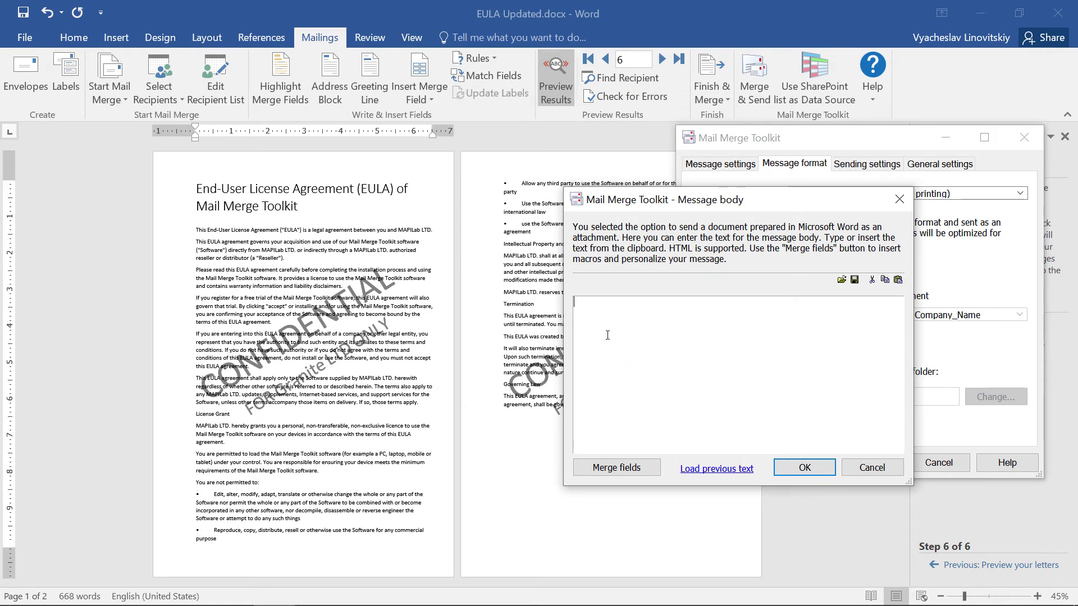
pyautogui.write('EULA draft for your appr')
pyautogui.write('oval')
pyautogui.doubleClick(642, 303)
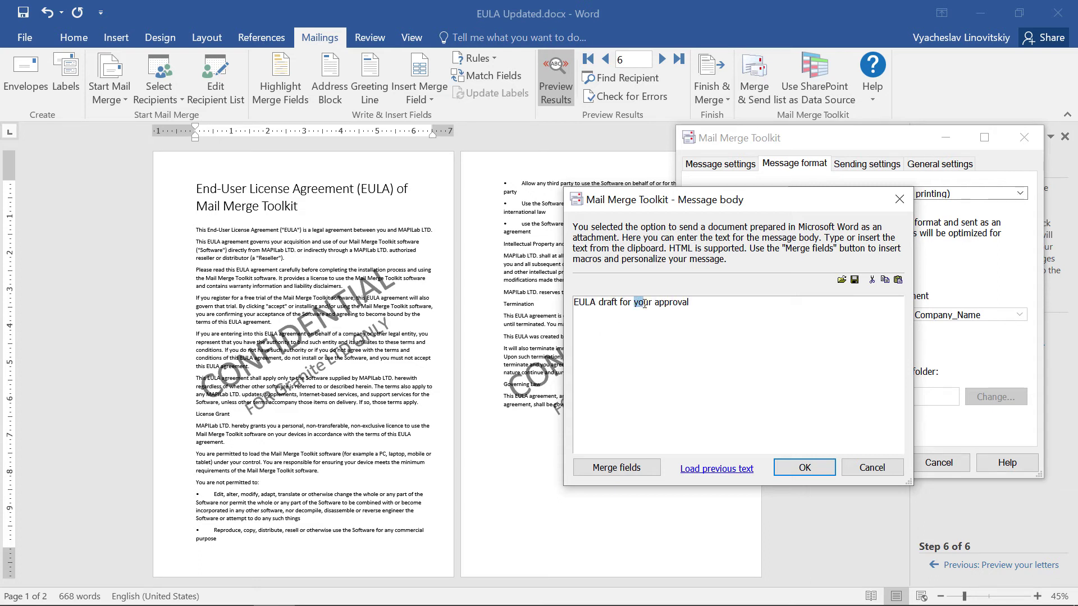
pyautogui.click(616, 467)
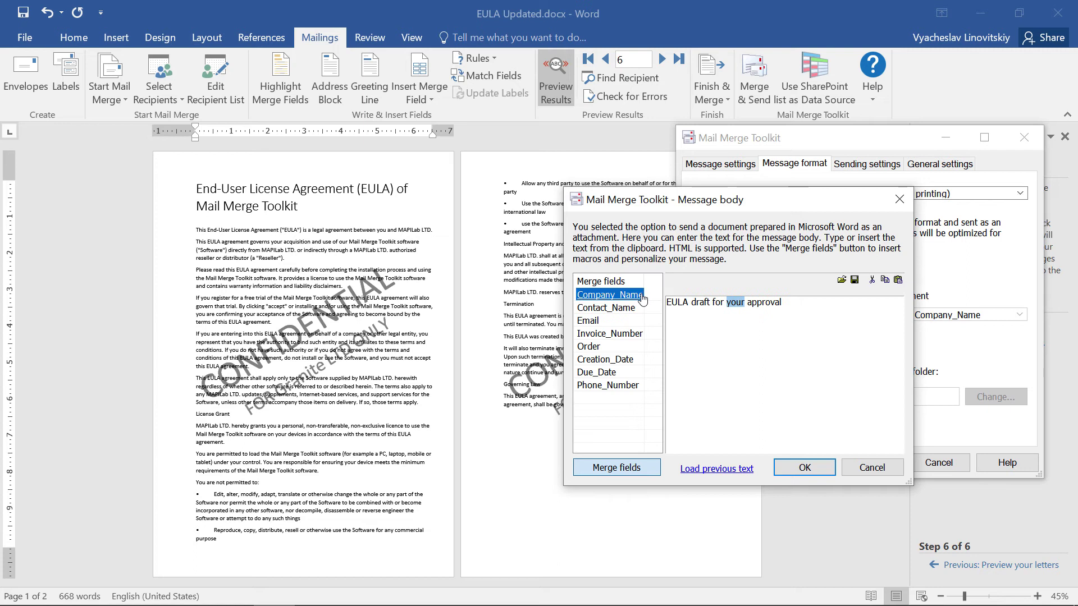
pyautogui.click(609, 294)
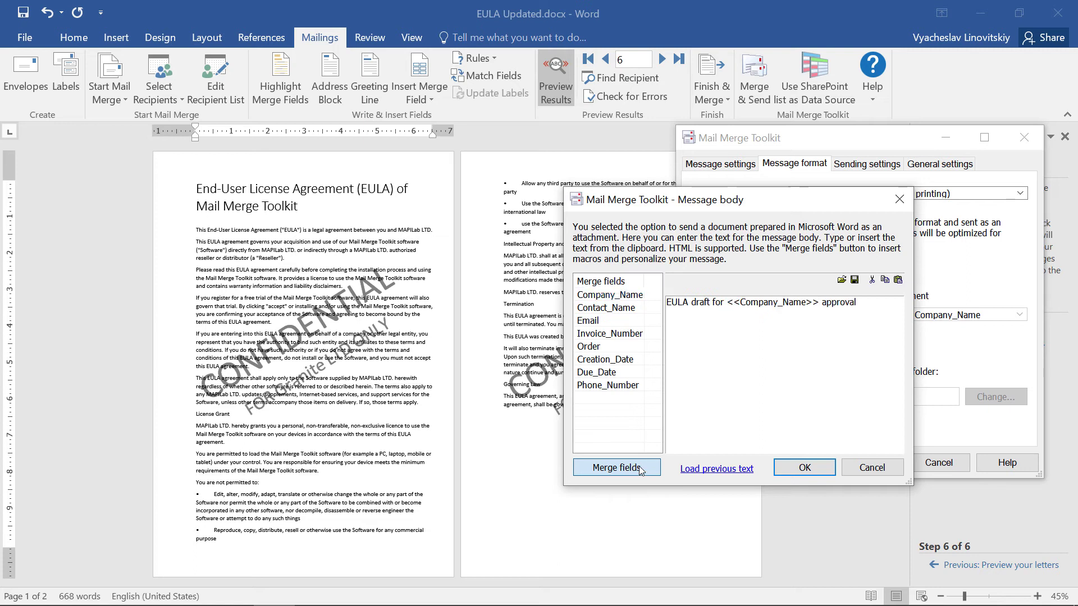
pyautogui.click(803, 467)
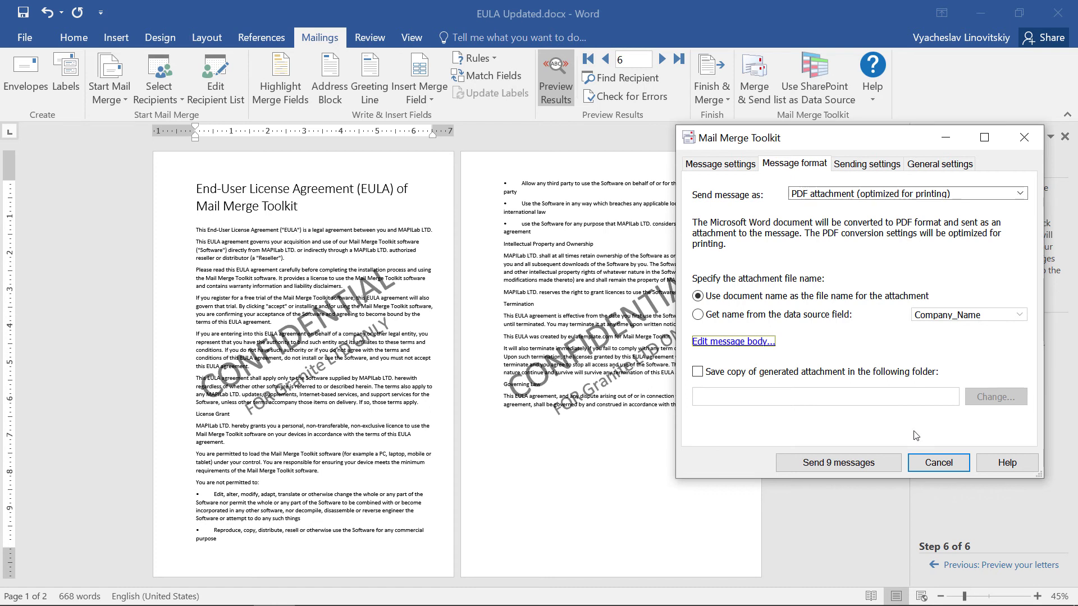
# - Send the 9 messages and close the mail processing report
pyautogui.click(886, 463)
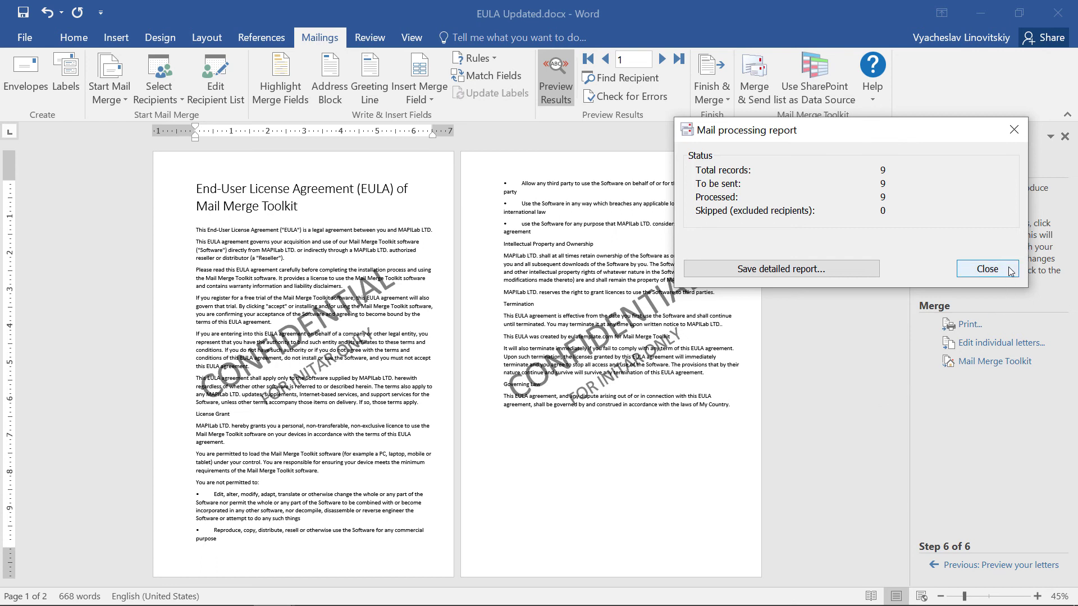
pyautogui.click(987, 269)
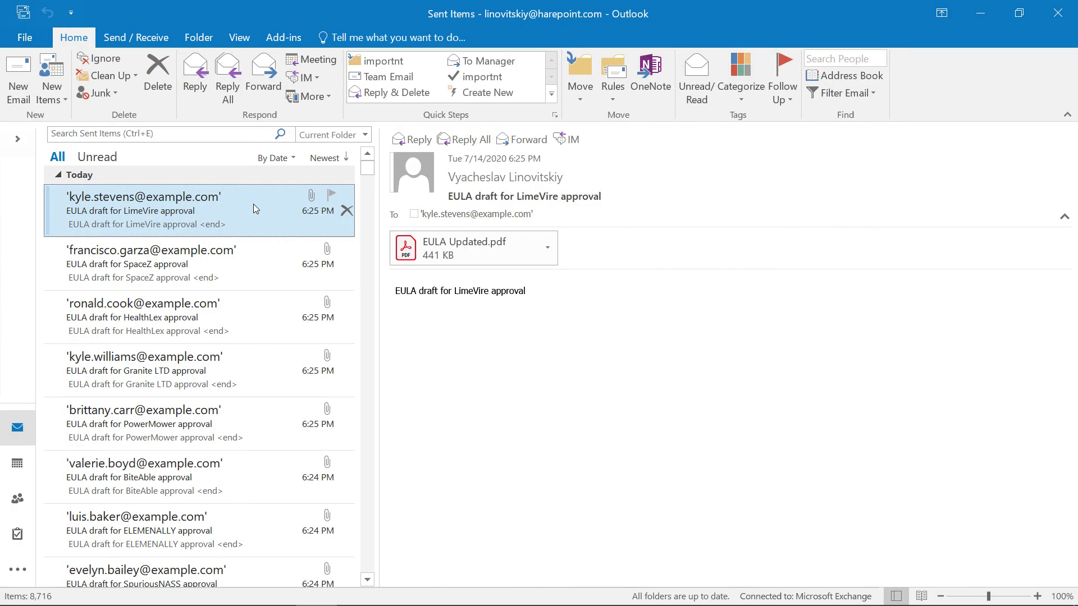
# - Review the sent SpaceZ and HealthLex emails, then open HealthLex's EULA Updated.pdf
pyautogui.click(257, 260)
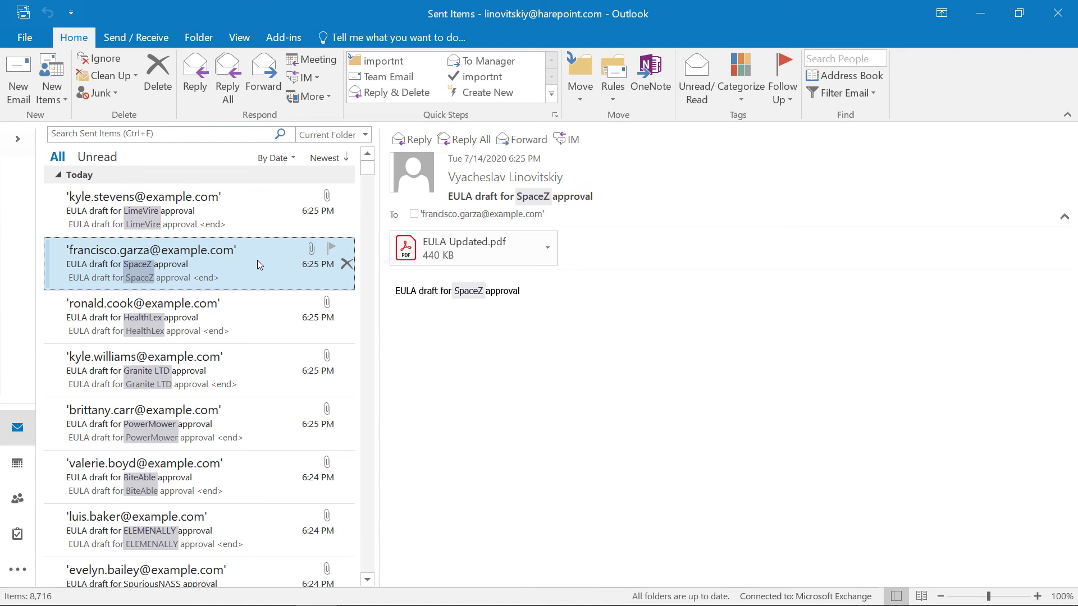
pyautogui.click(258, 314)
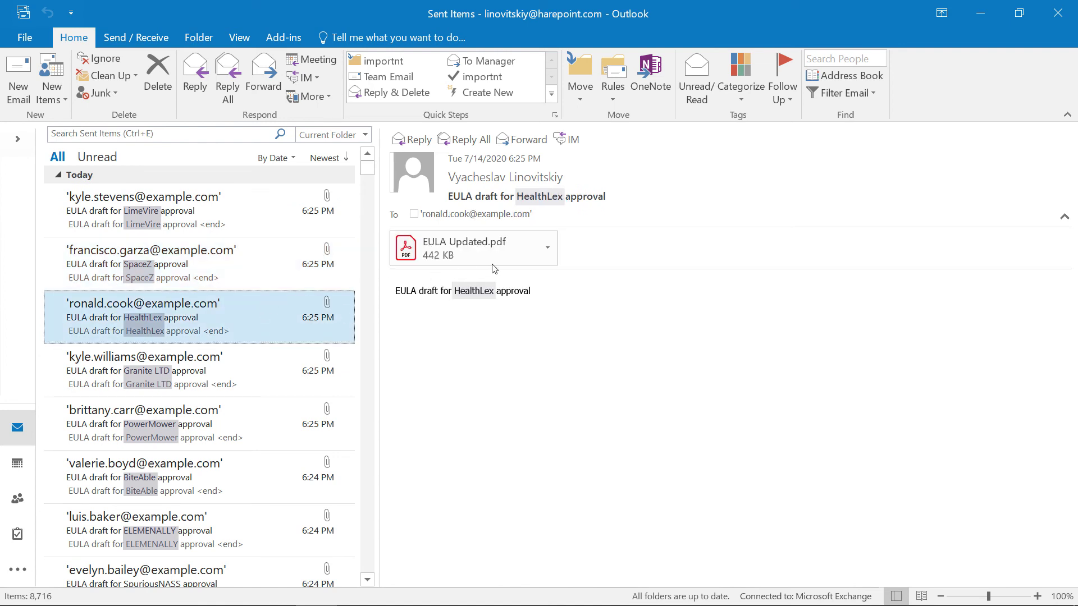
pyautogui.click(508, 255)
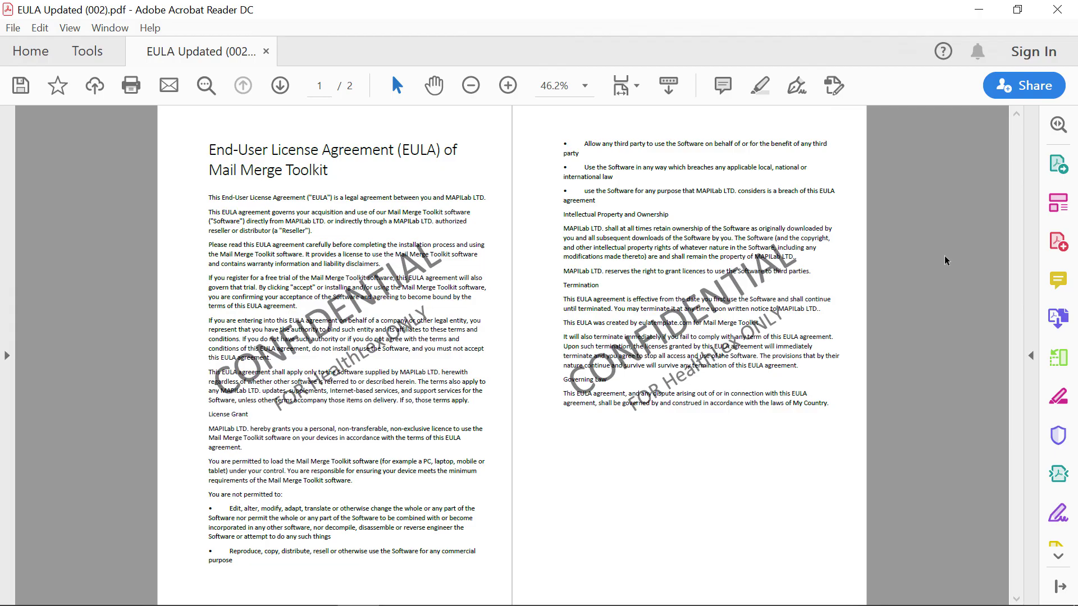